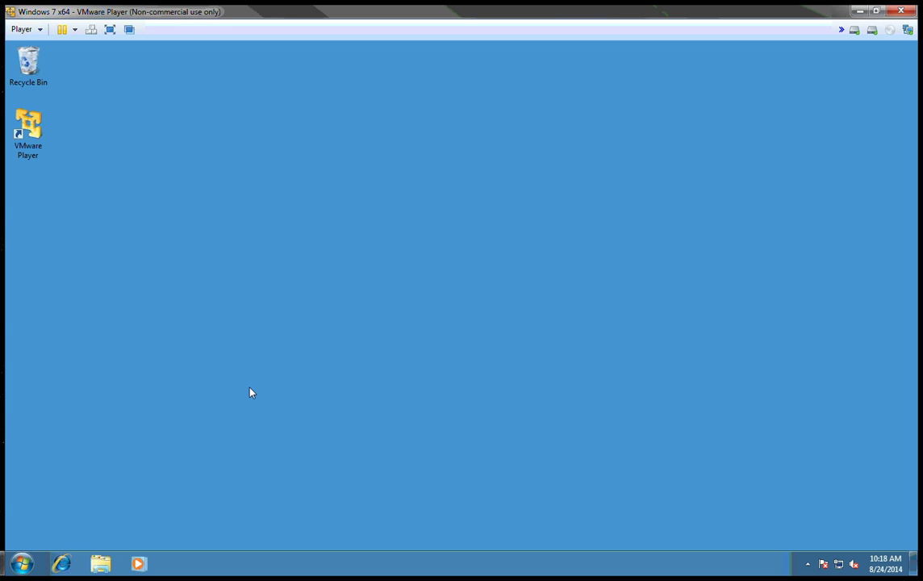
Open the VM_Folders folder on the USB drive (J:) in the file browser
click(22, 567)
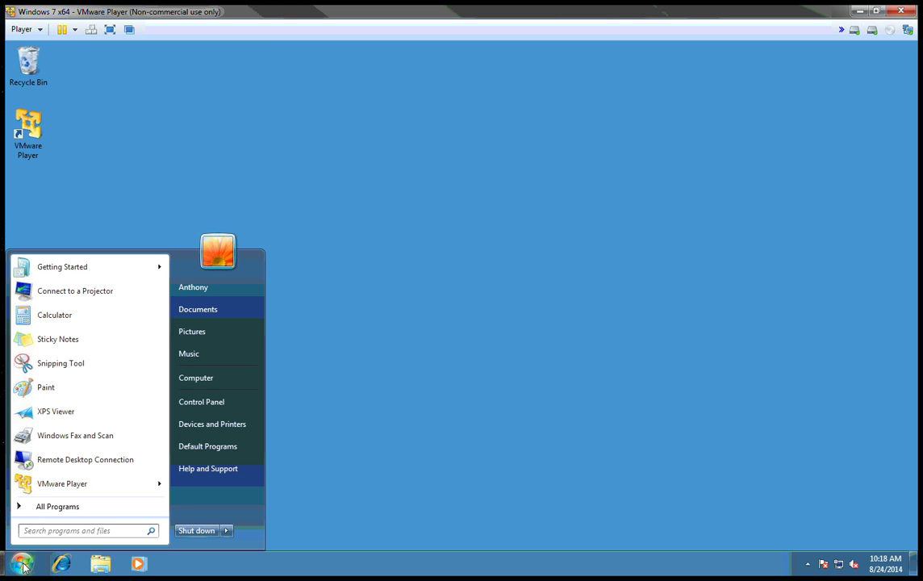
click(214, 383)
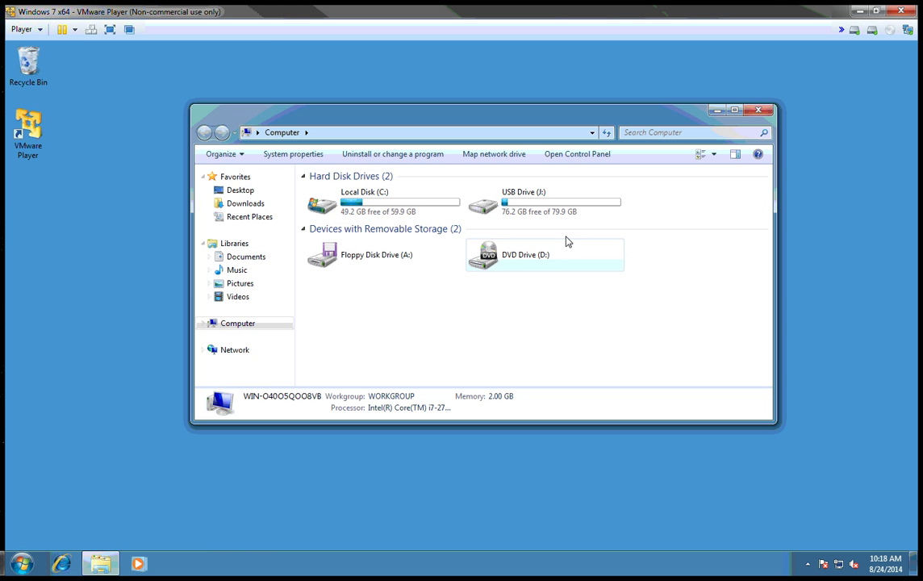
mouse_move(540, 201)
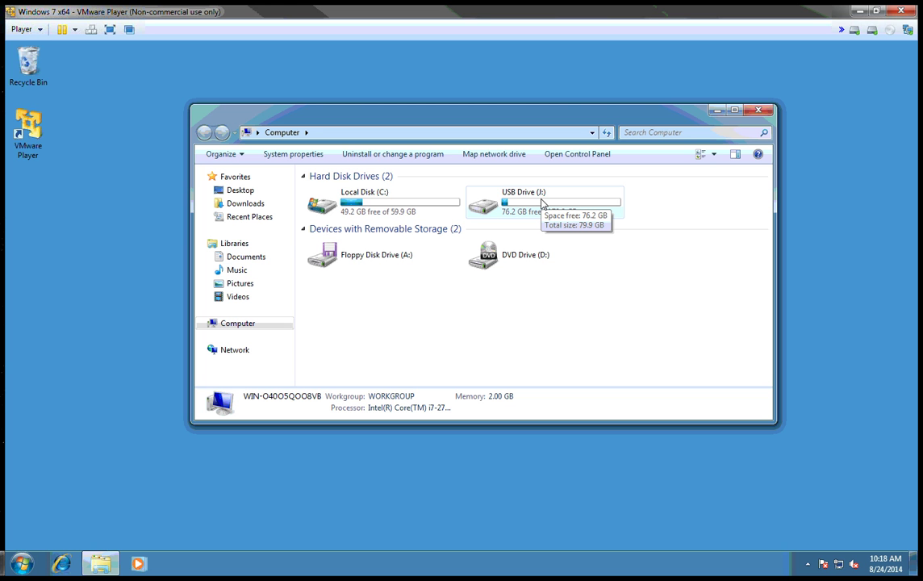
double_click(542, 201)
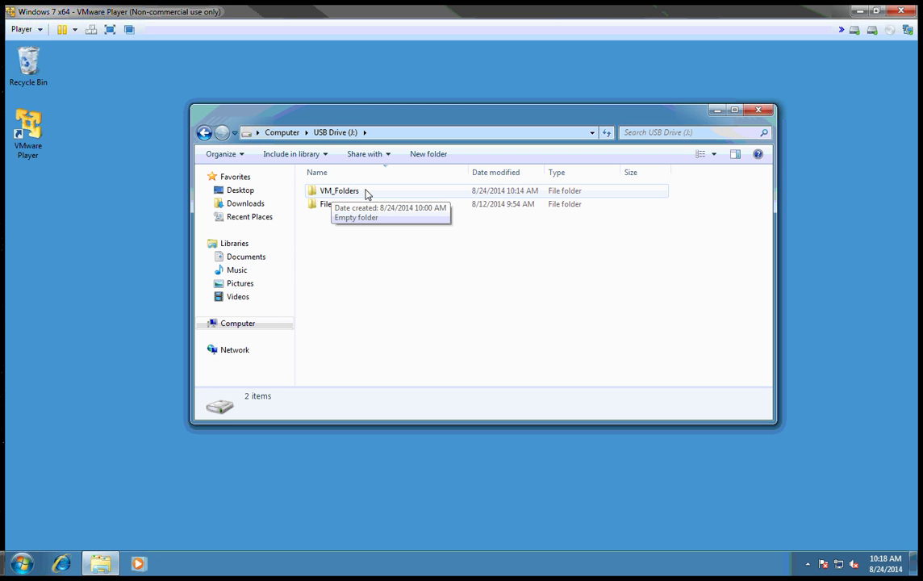
double_click(365, 194)
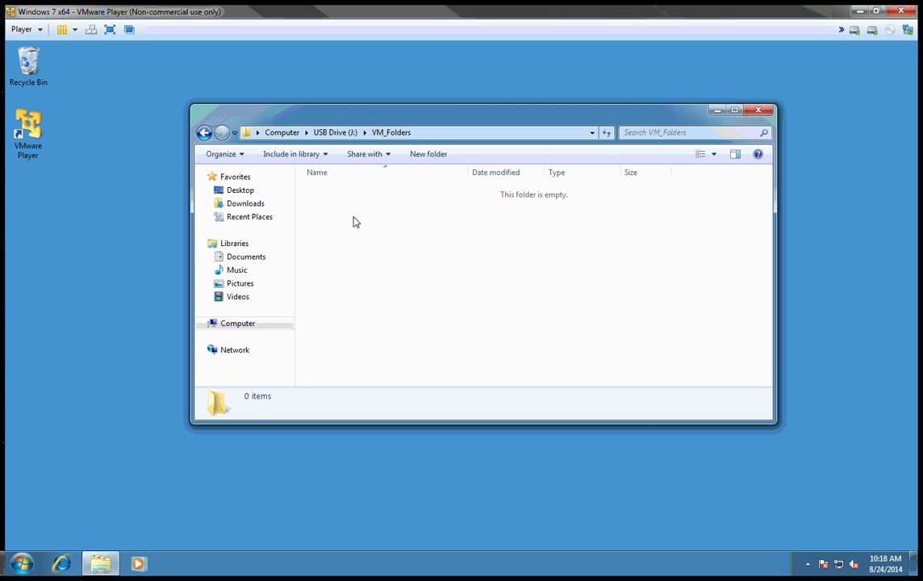
Create a folder named test01 inside VM_Folders and close the file browser window
right_click(354, 219)
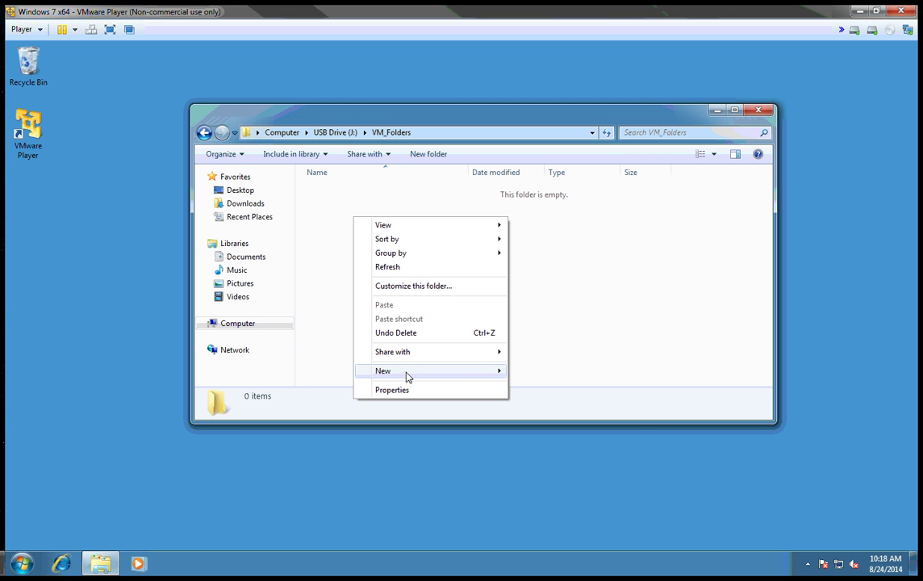
mouse_move(408, 377)
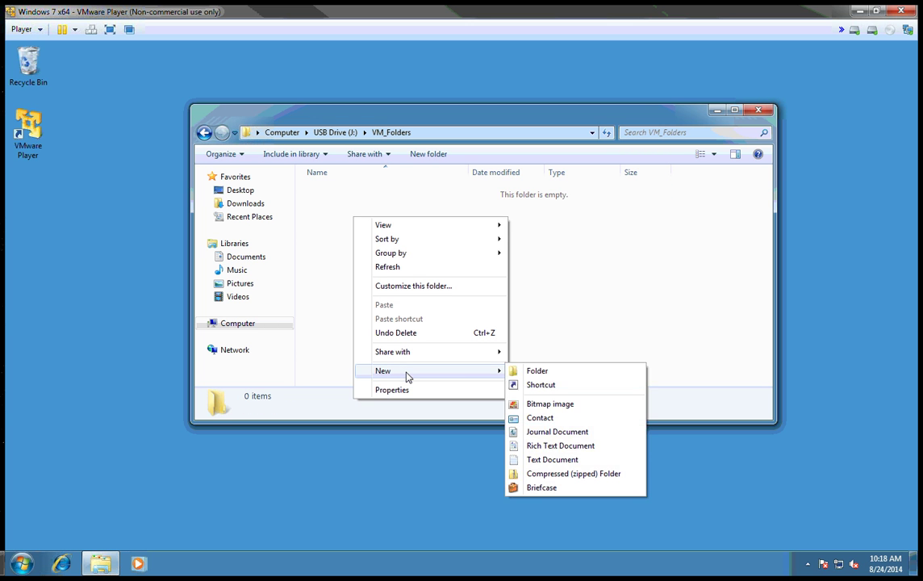
click(537, 371)
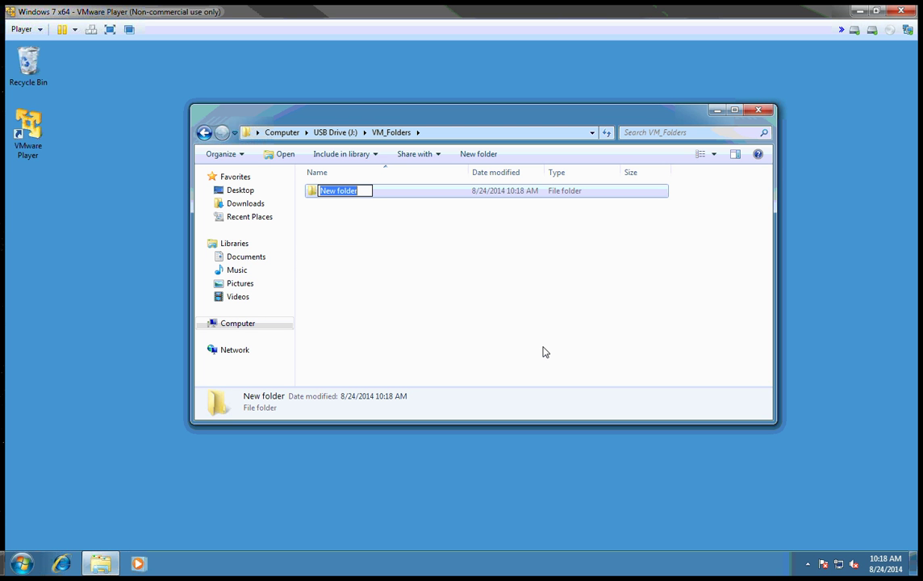
text(test01)
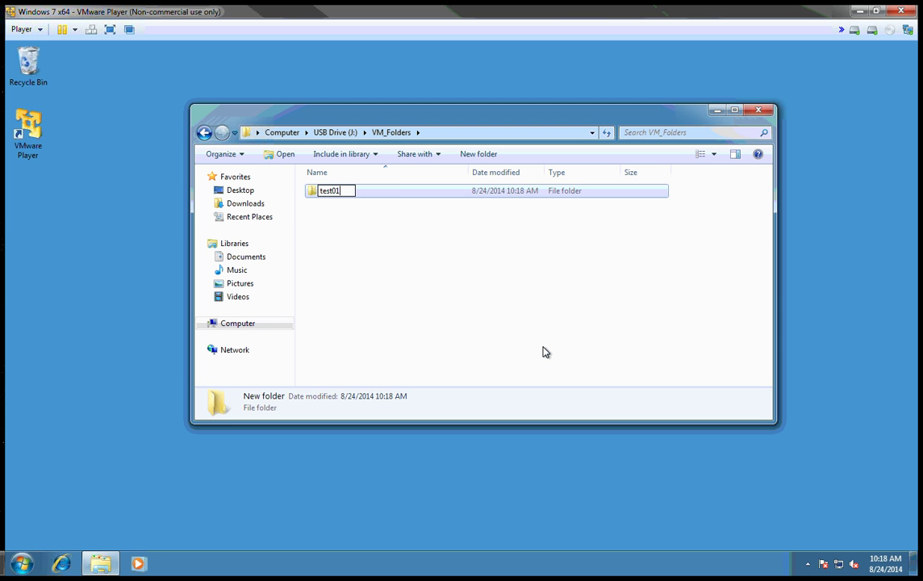
key(Return)
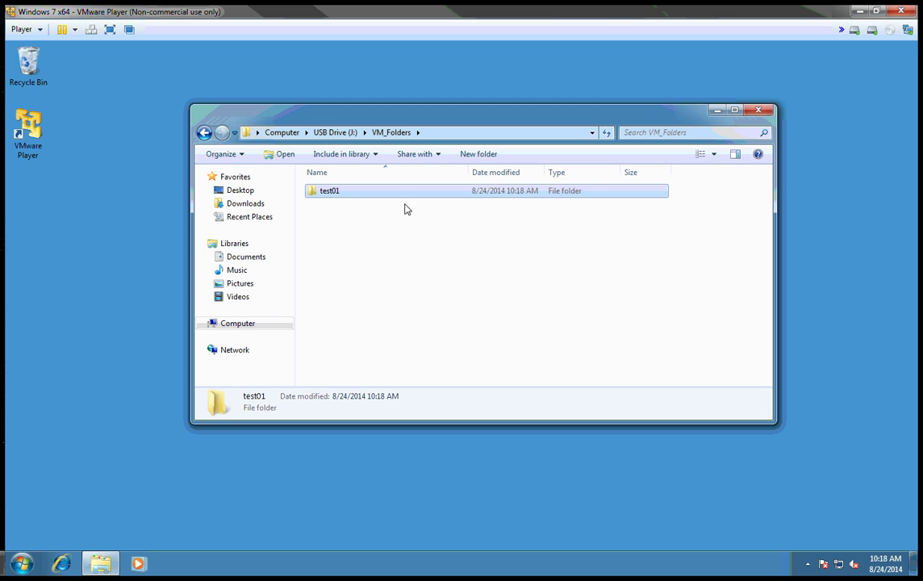
click(759, 111)
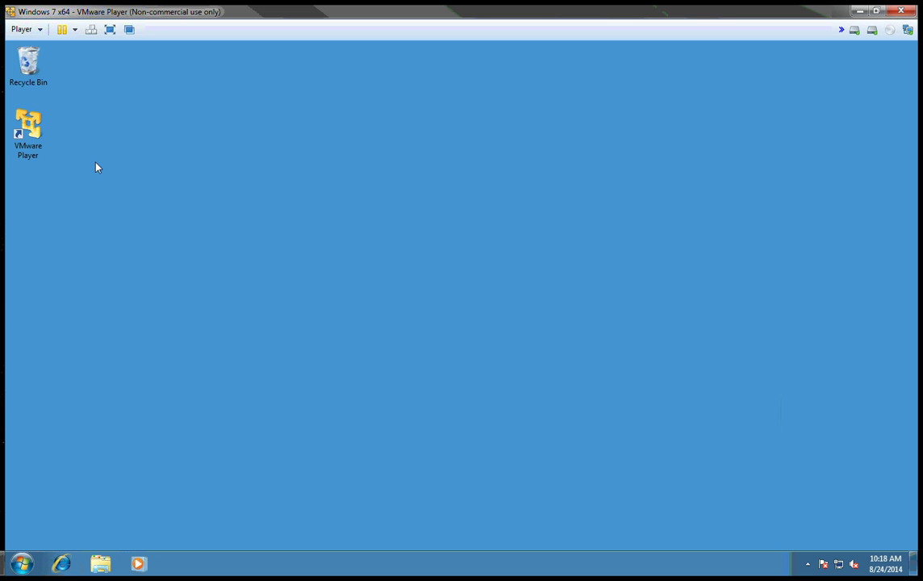
Launch VMware Player from the guest desktop and start a new virtual machine whose operating system gets installed later
click(32, 140)
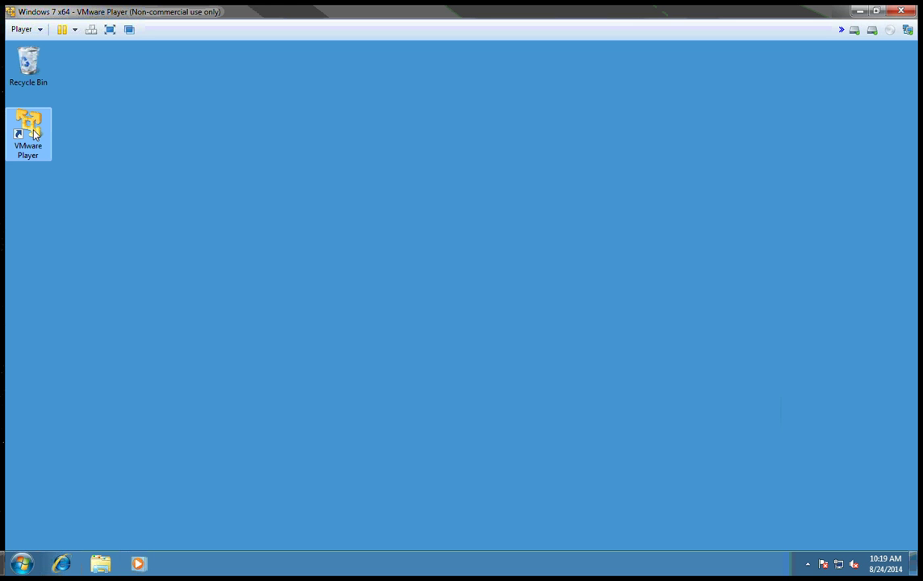
double_click(34, 135)
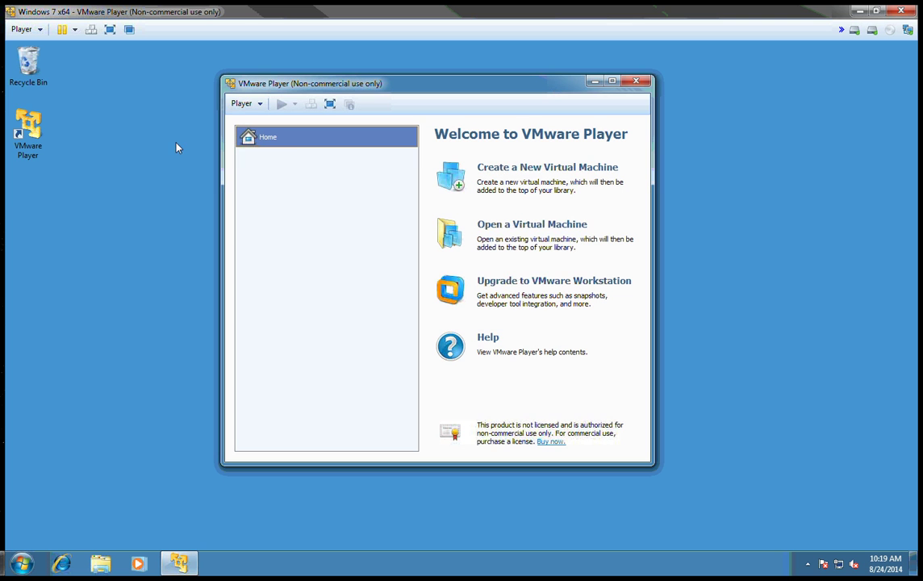
click(538, 173)
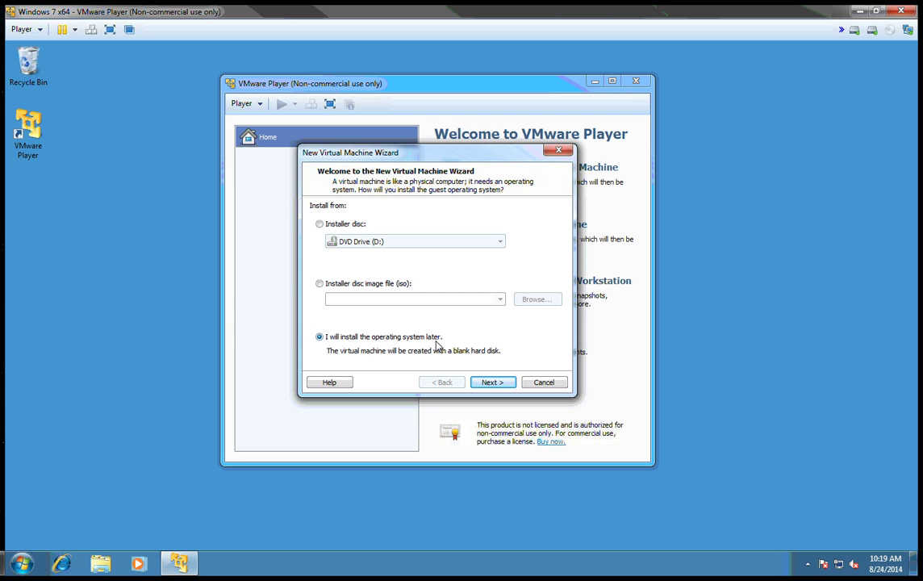
click(494, 384)
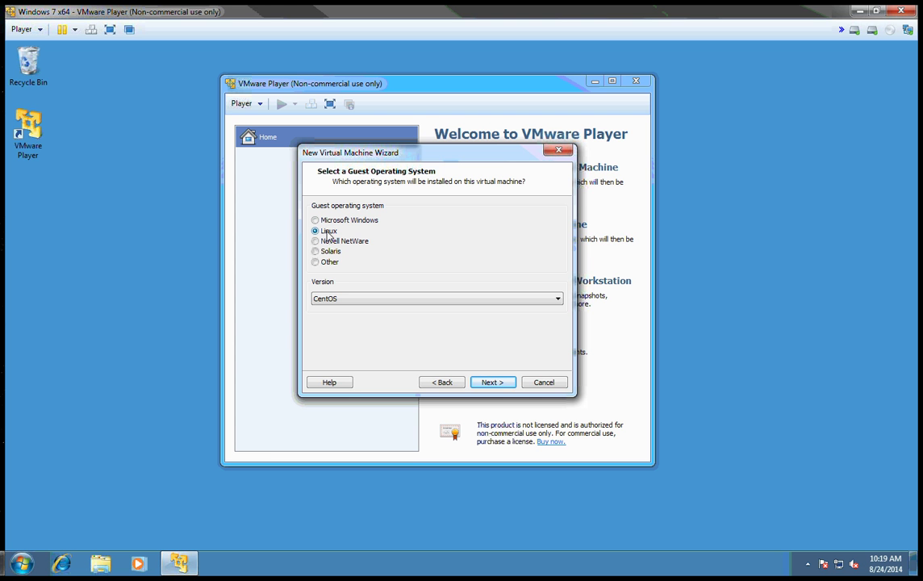
Choose the CentOS version of Linux as the guest operating system and continue to naming the machine
click(557, 299)
scroll(548, 335, up, 2)
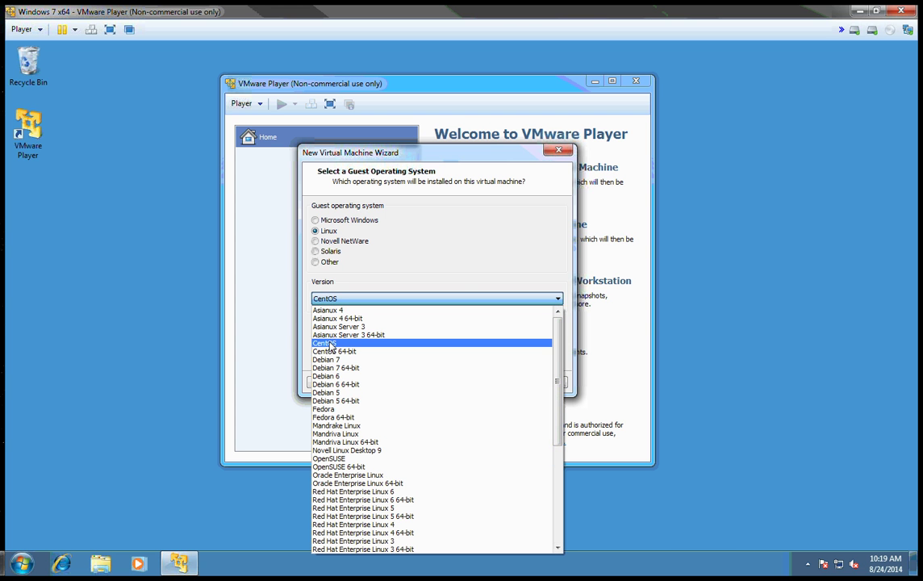
click(330, 344)
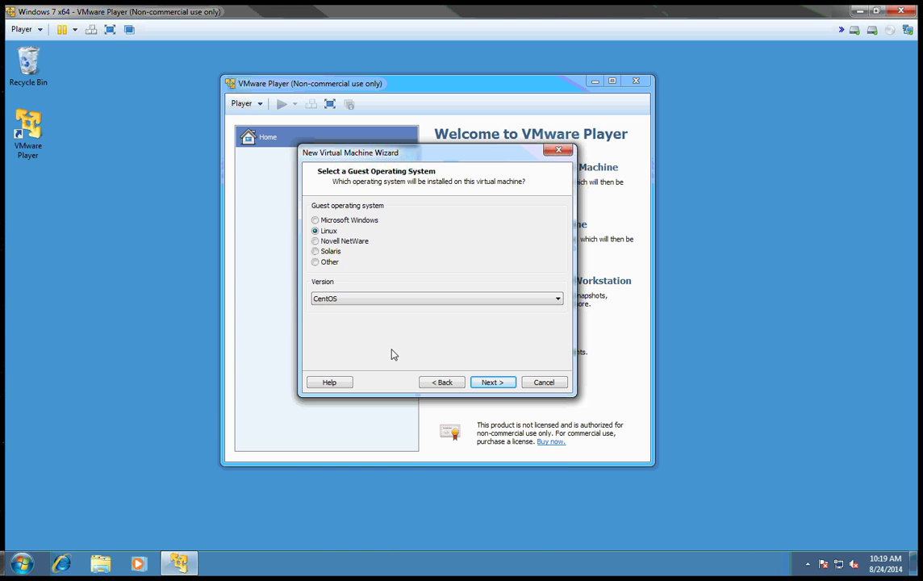
click(493, 383)
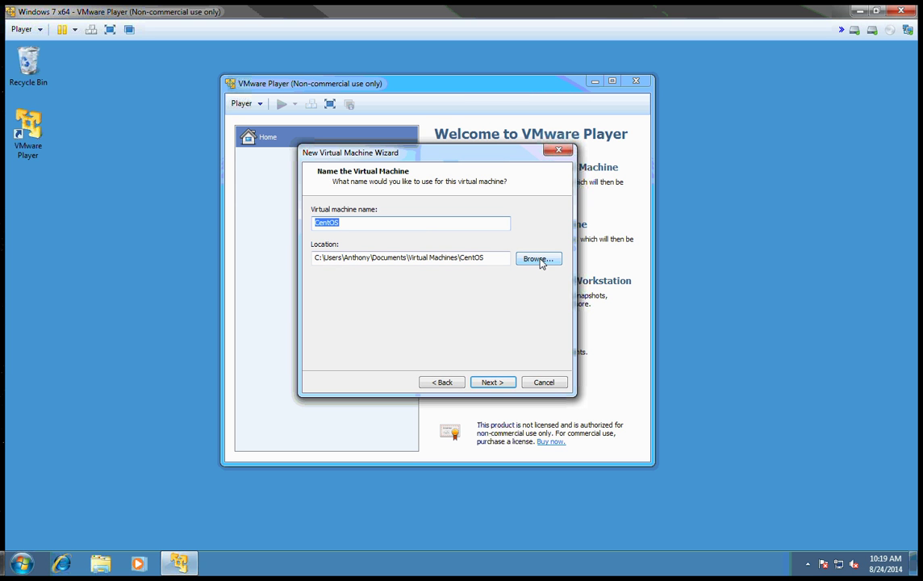
Set the virtual machine's location to the J:\VM_Folders\test01 folder
click(538, 259)
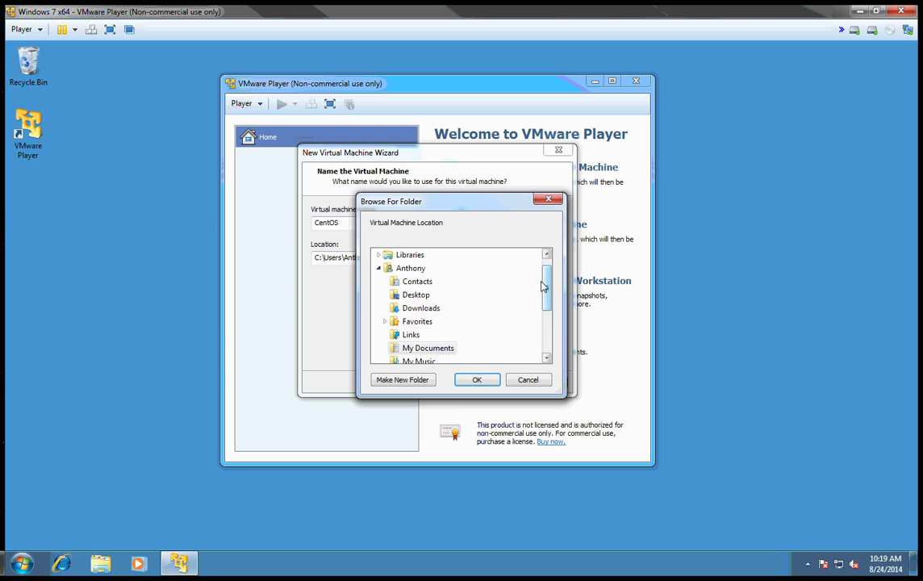
drag(542, 284, 559, 344)
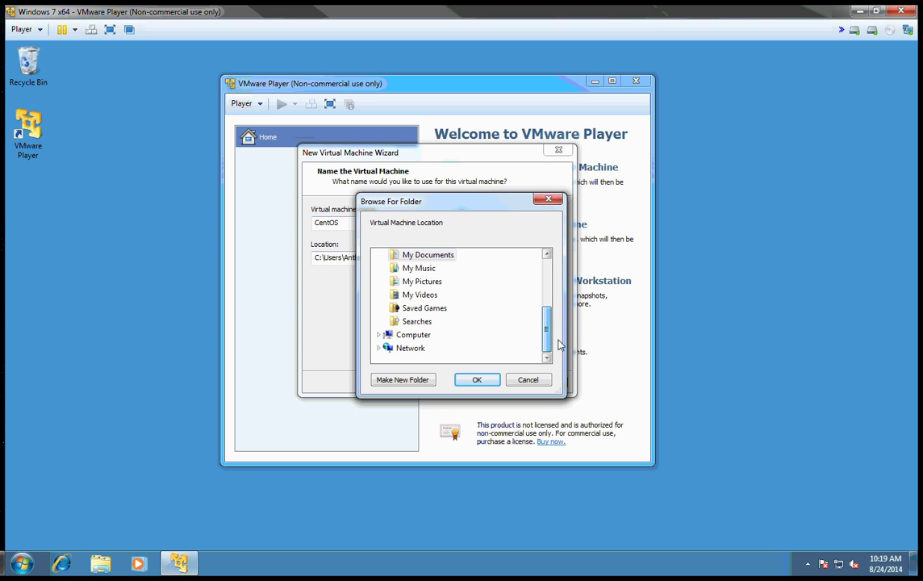
click(391, 335)
drag(545, 314, 548, 353)
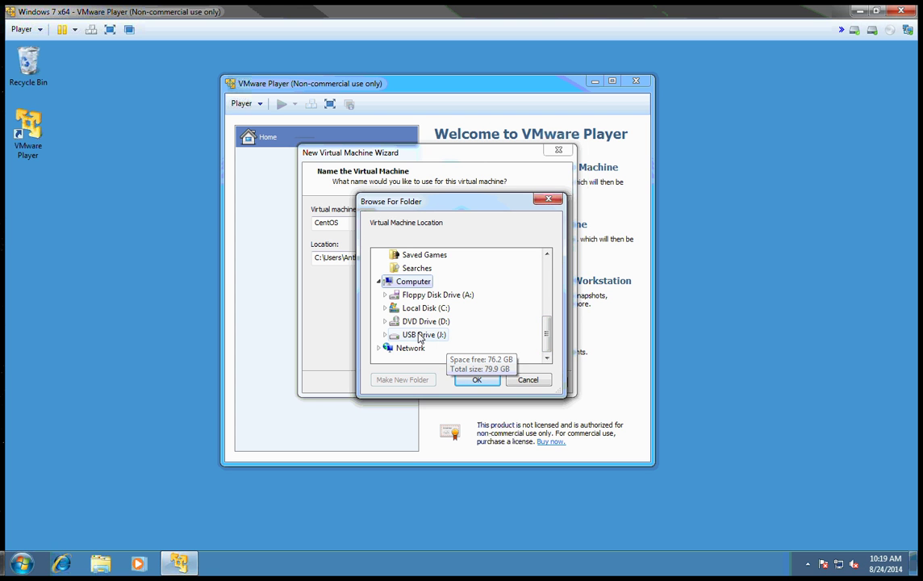
click(419, 335)
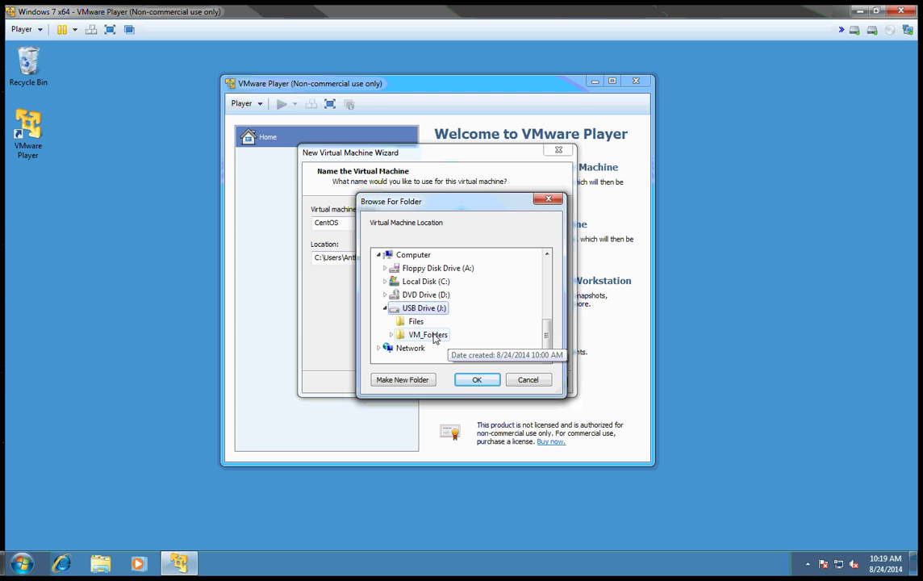
click(428, 334)
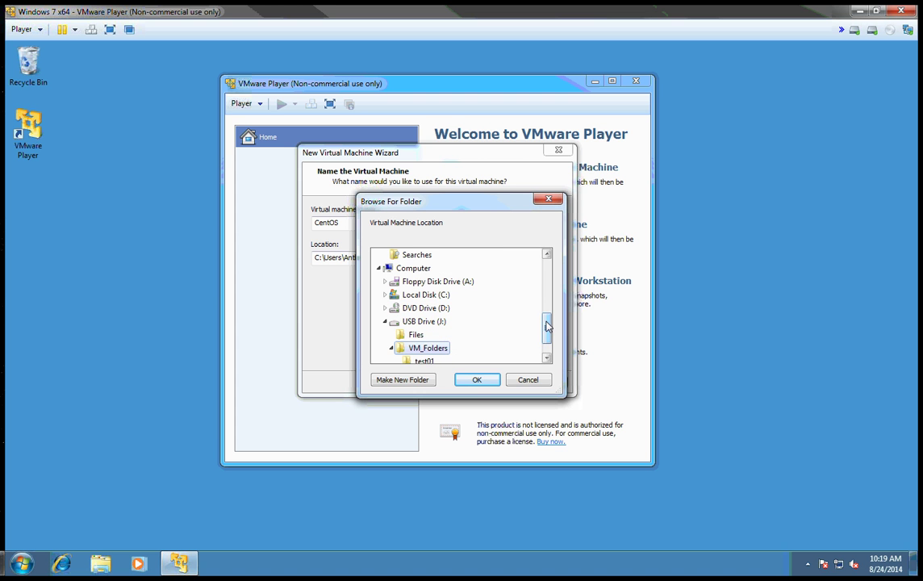
drag(548, 324, 545, 343)
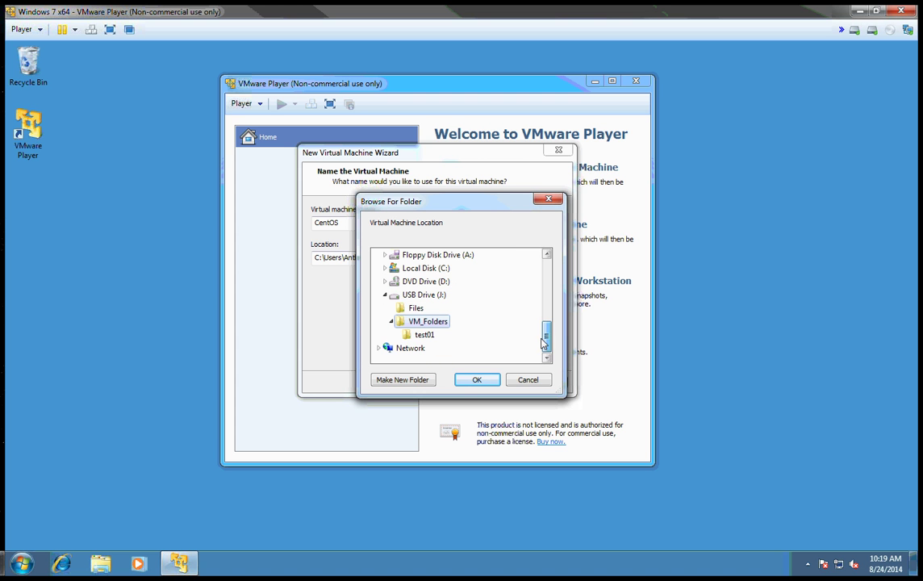
click(425, 335)
click(475, 379)
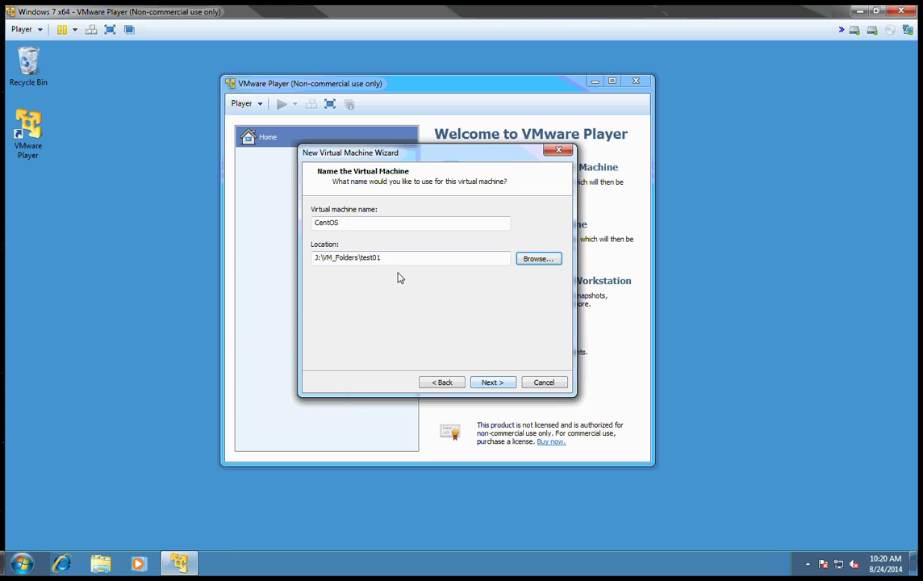
Name the virtual machine test01 and continue to the disk capacity settings
double_click(346, 224)
text(tes)
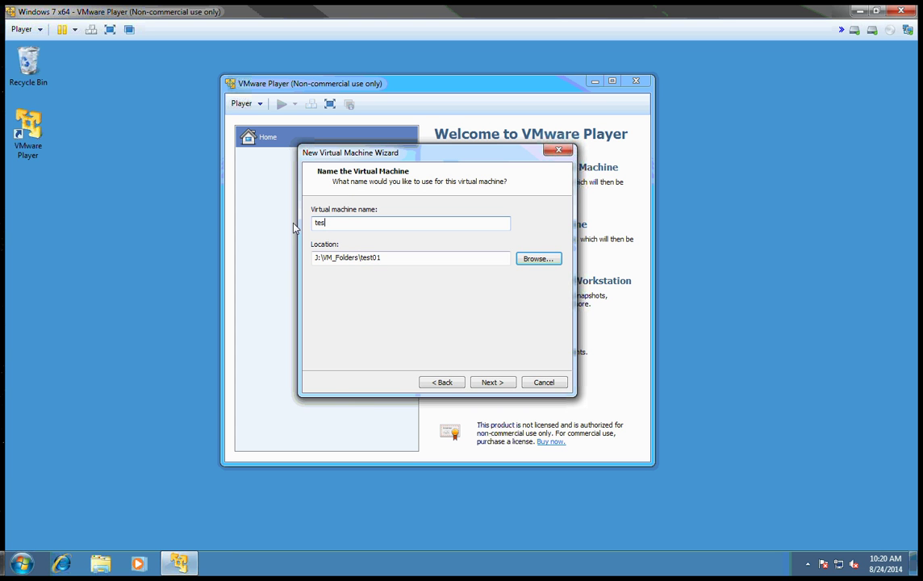
text(t01)
click(495, 384)
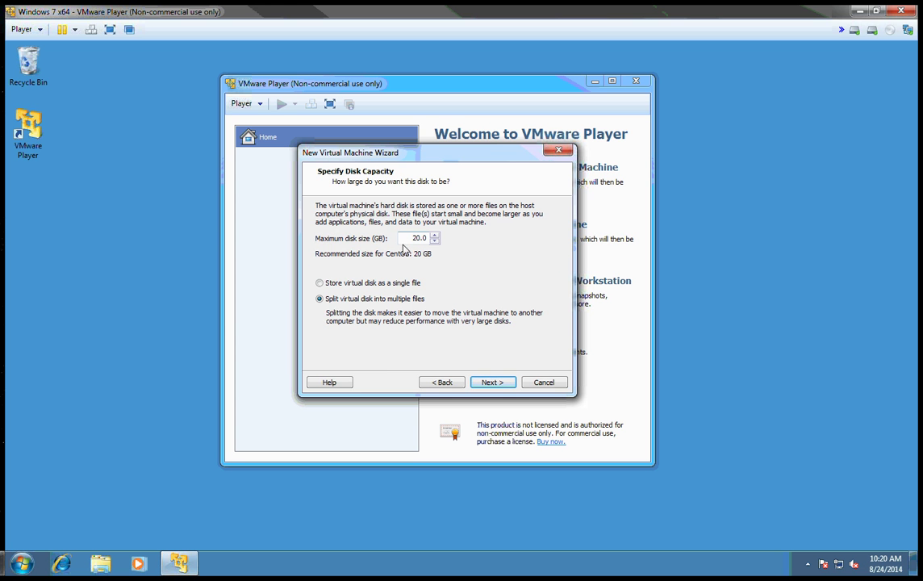
Set the maximum disk size to 10 GB, keep the disk split into multiple files, and finish creating the virtual machine
double_click(419, 238)
text(10.0)
click(494, 383)
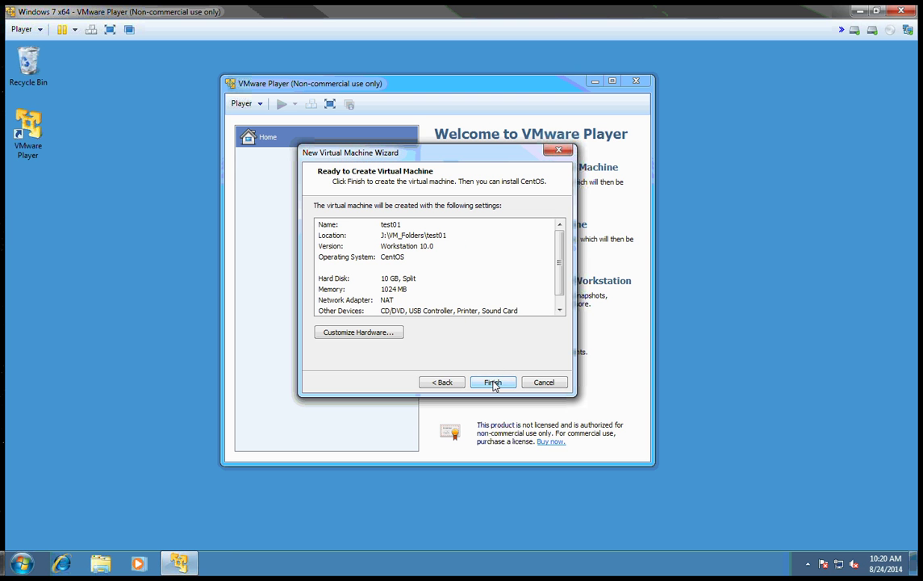
click(493, 385)
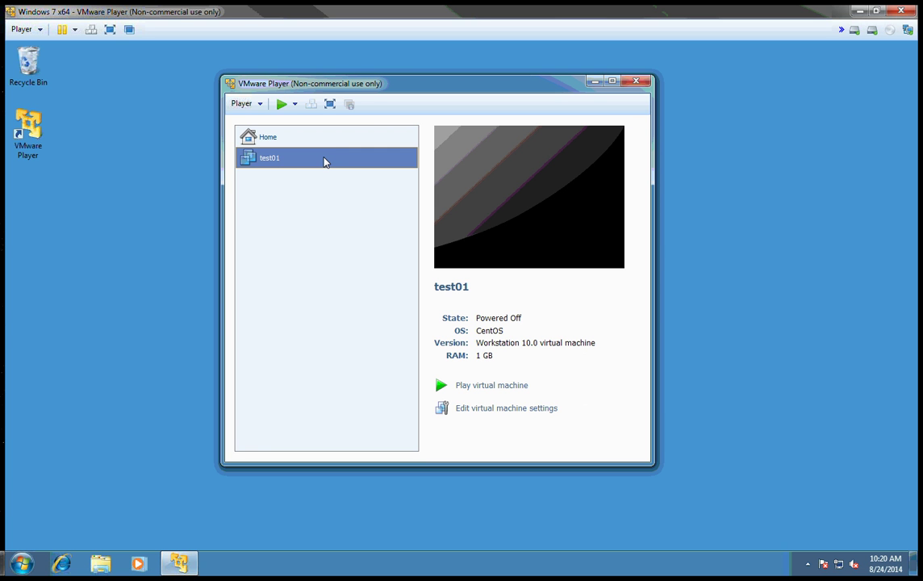
Open test01's hardware settings, review its processor and drive devices, and change the network adapter's connection to Bridged
click(480, 410)
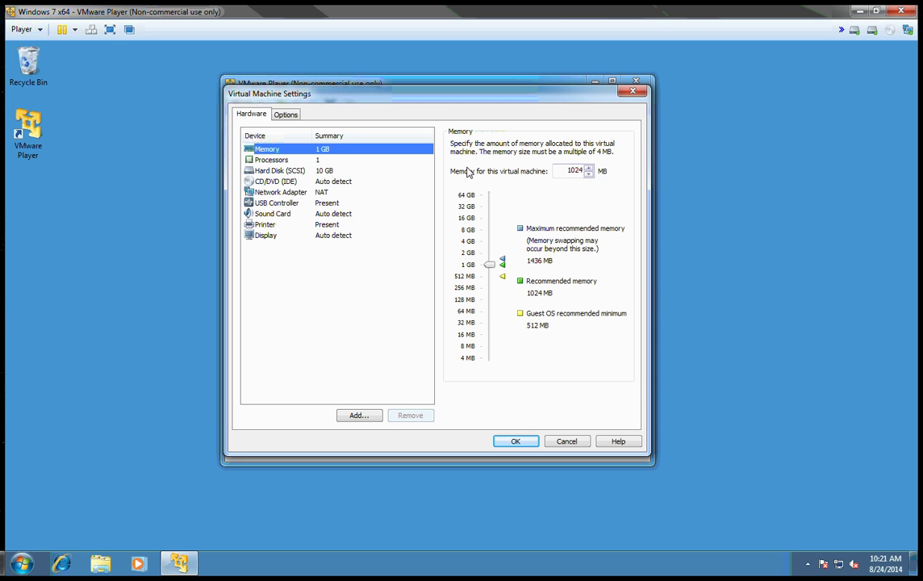
click(289, 163)
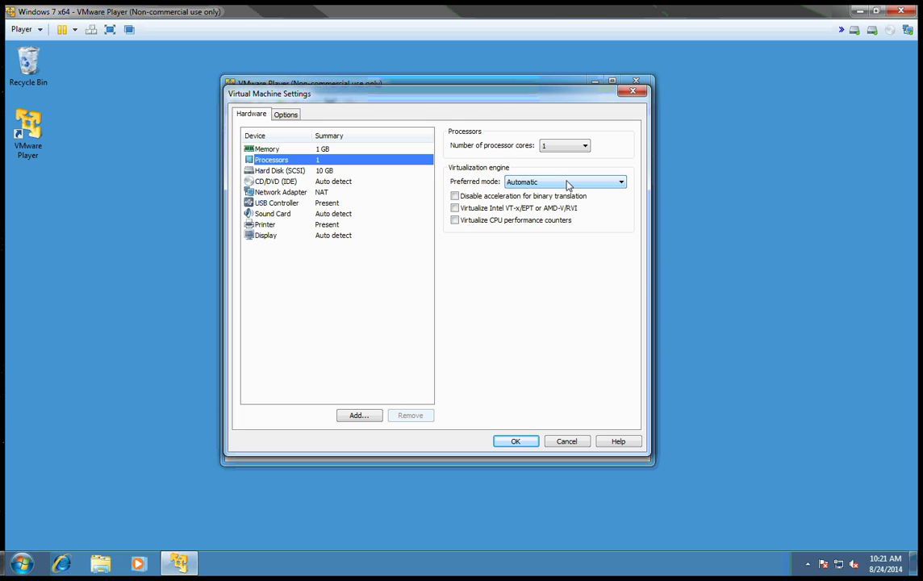
click(285, 172)
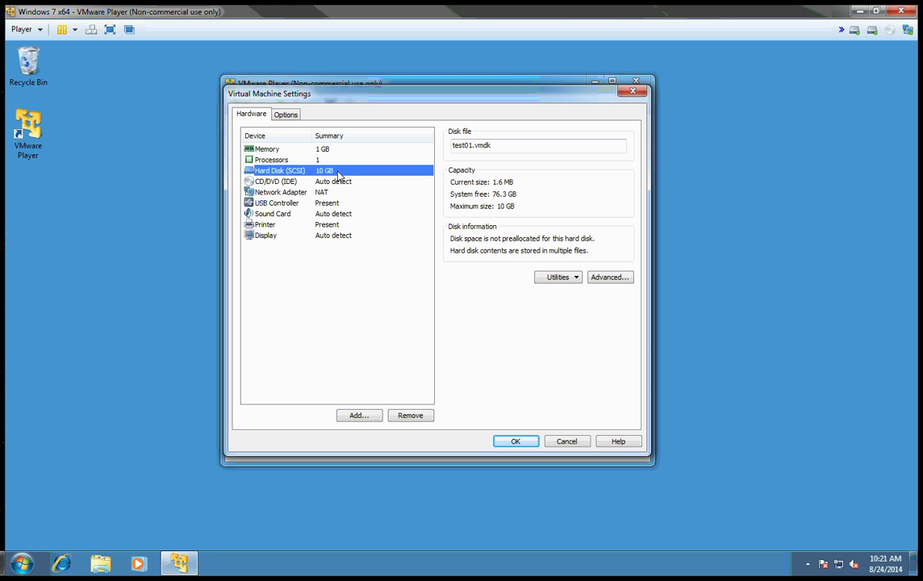
click(300, 181)
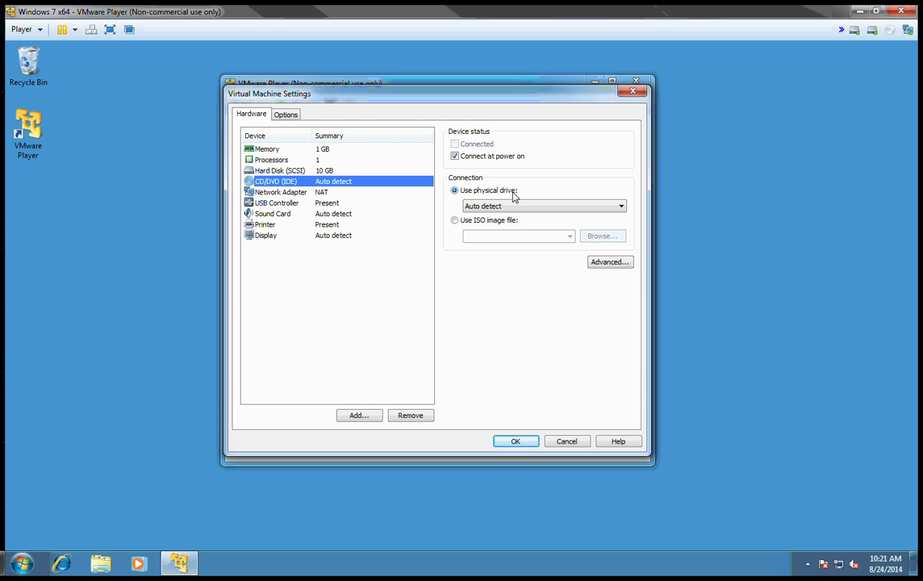
click(281, 194)
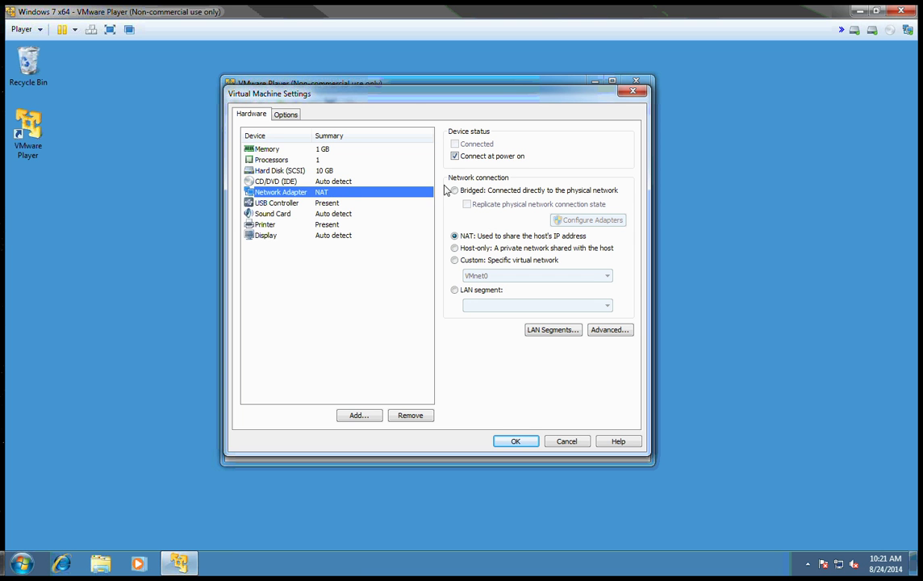
click(455, 191)
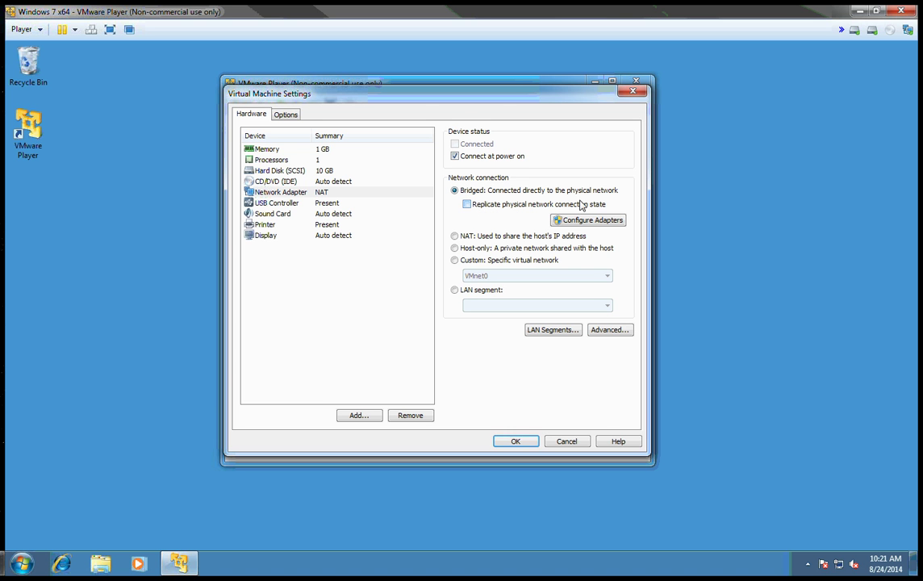
Enable replicating the physical network connection state and accept automatic bridging to the Intel(R) PRO/1000 MT Network Connection adapter
click(466, 205)
click(589, 223)
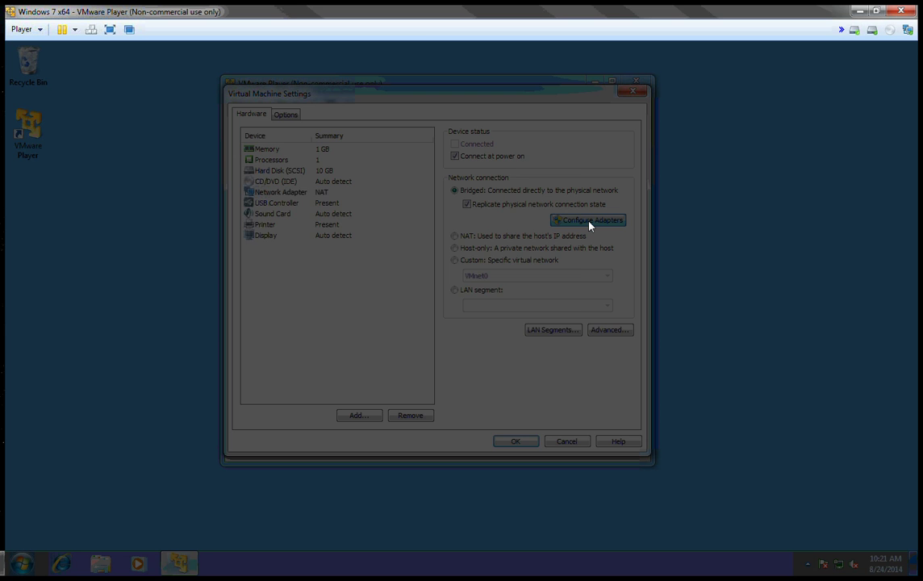
click(499, 300)
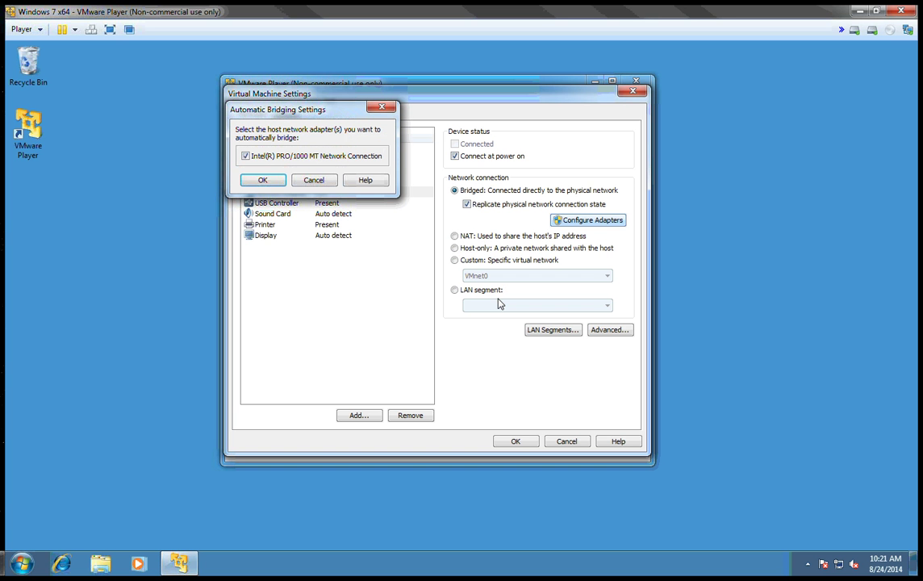
click(267, 180)
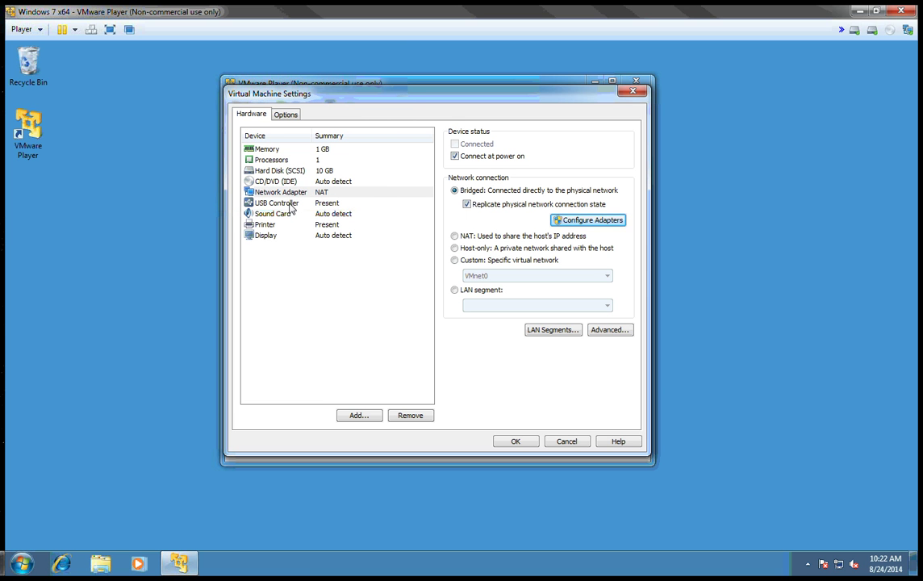
Remove the USB controller, sound card and printer from the virtual machine's hardware and save the settings
click(292, 204)
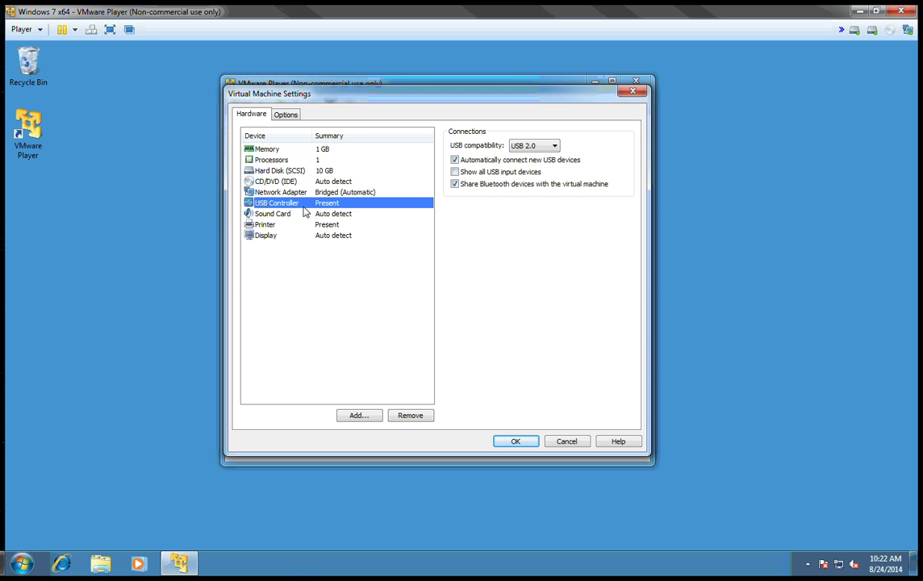
click(410, 415)
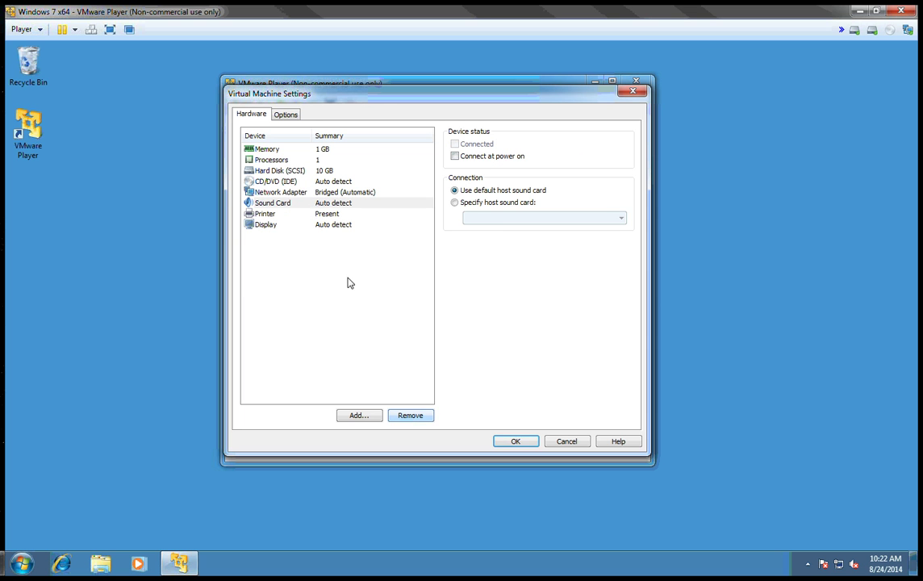
click(310, 204)
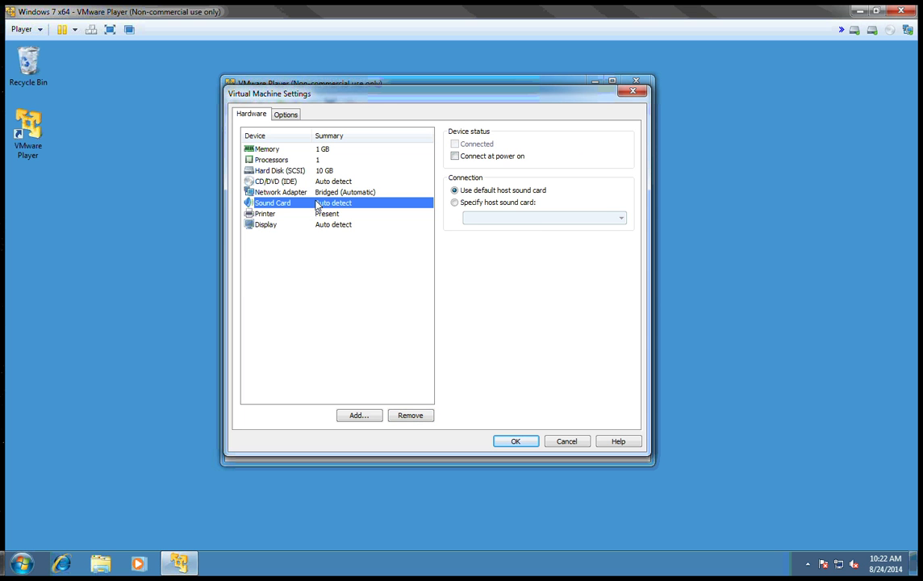
click(411, 416)
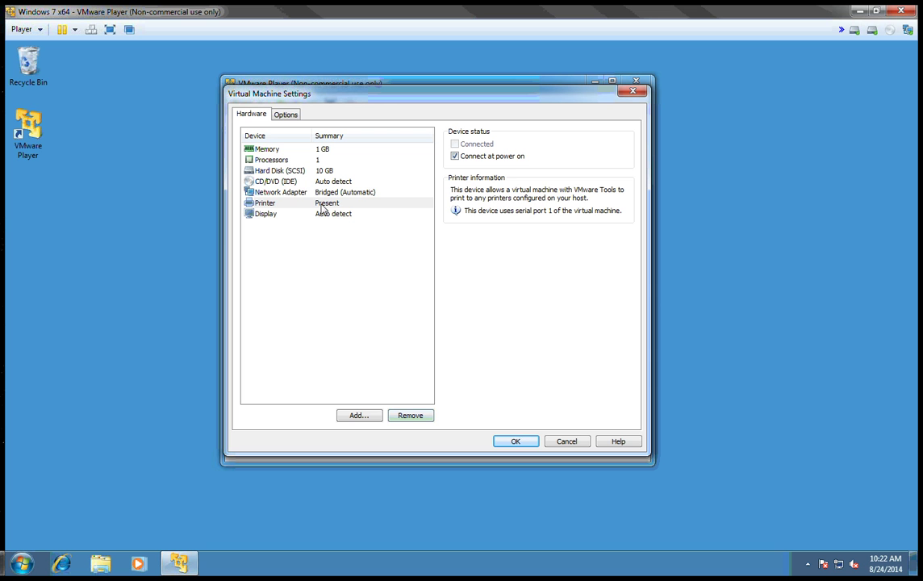
click(296, 203)
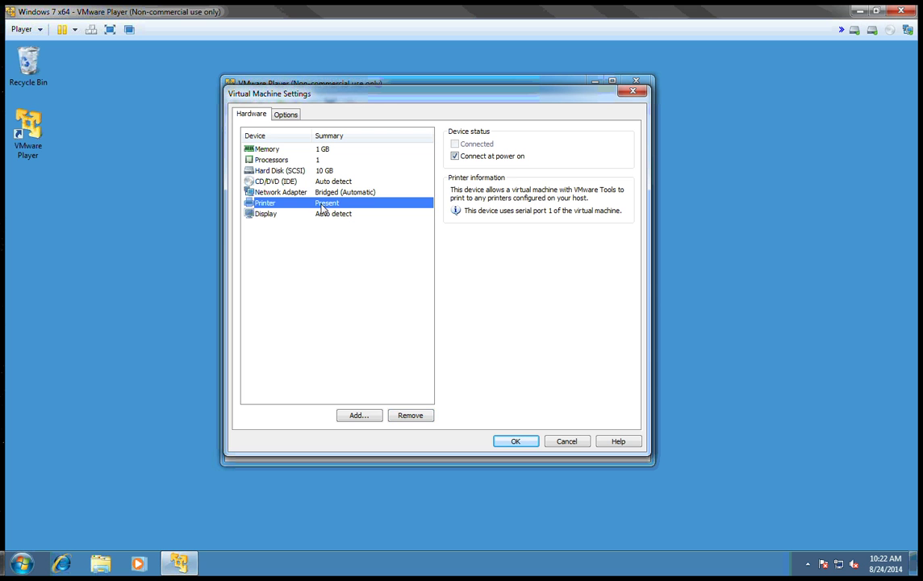
click(409, 415)
click(315, 207)
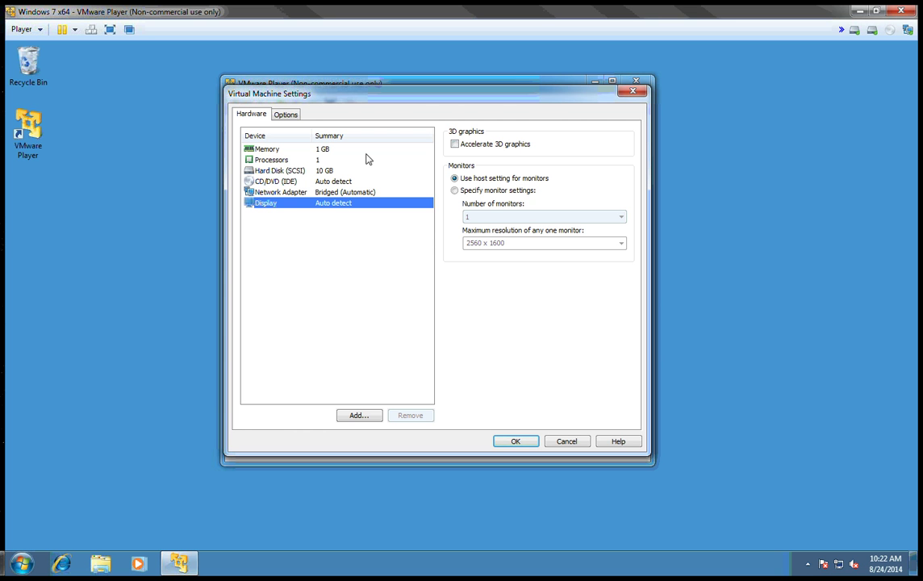
click(513, 442)
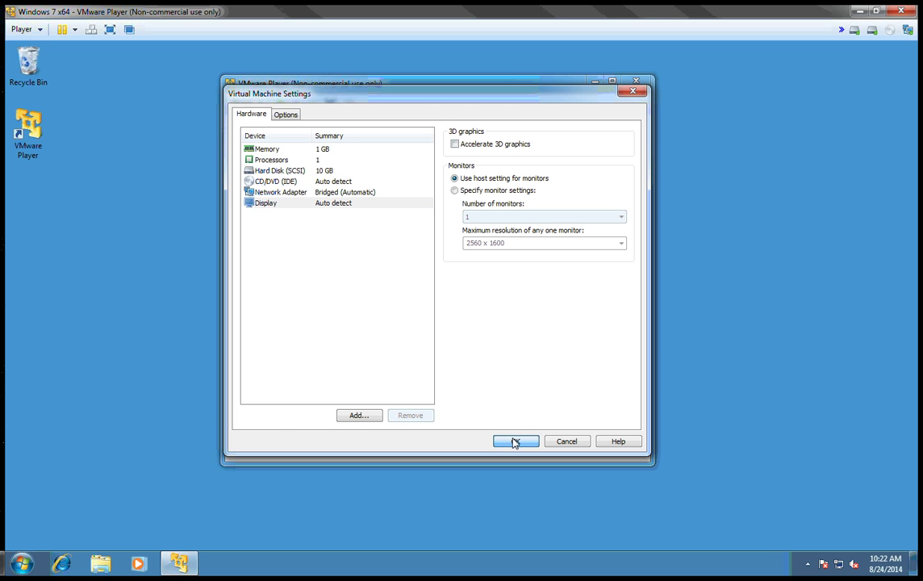